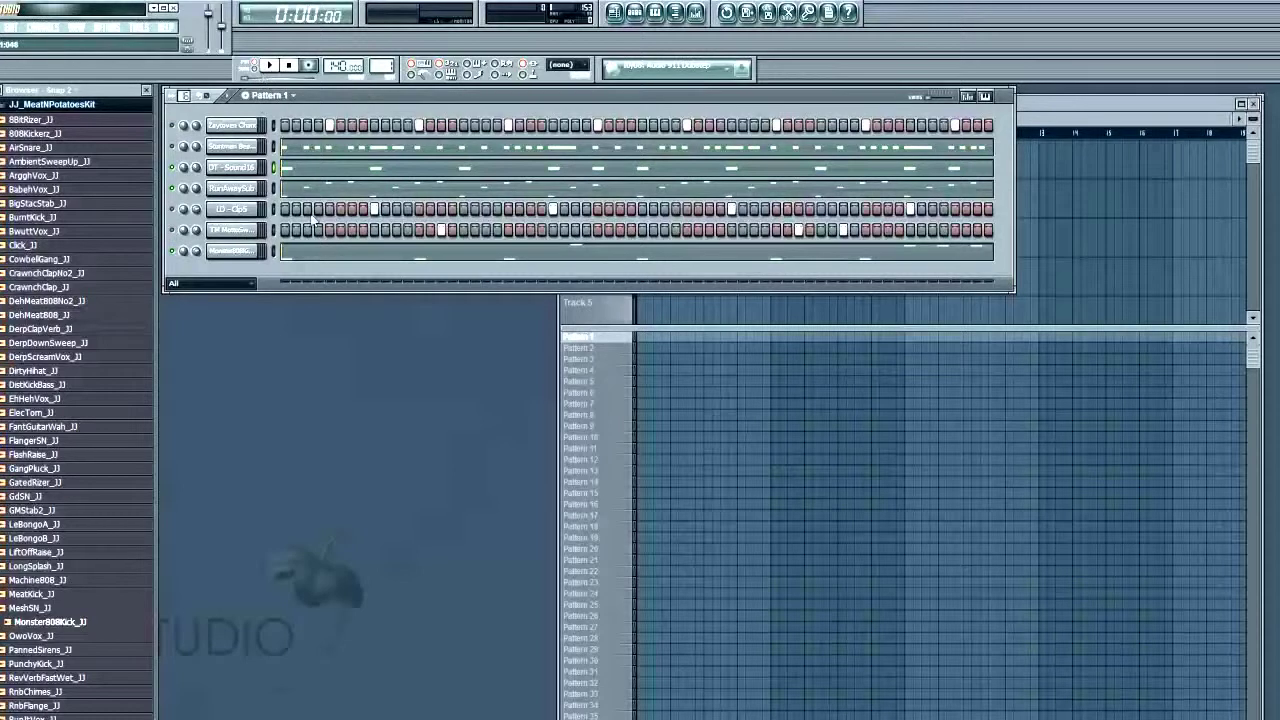
Start Pattern 1 looping, then bring the empty Playlist to the front with F5
click(269, 65)
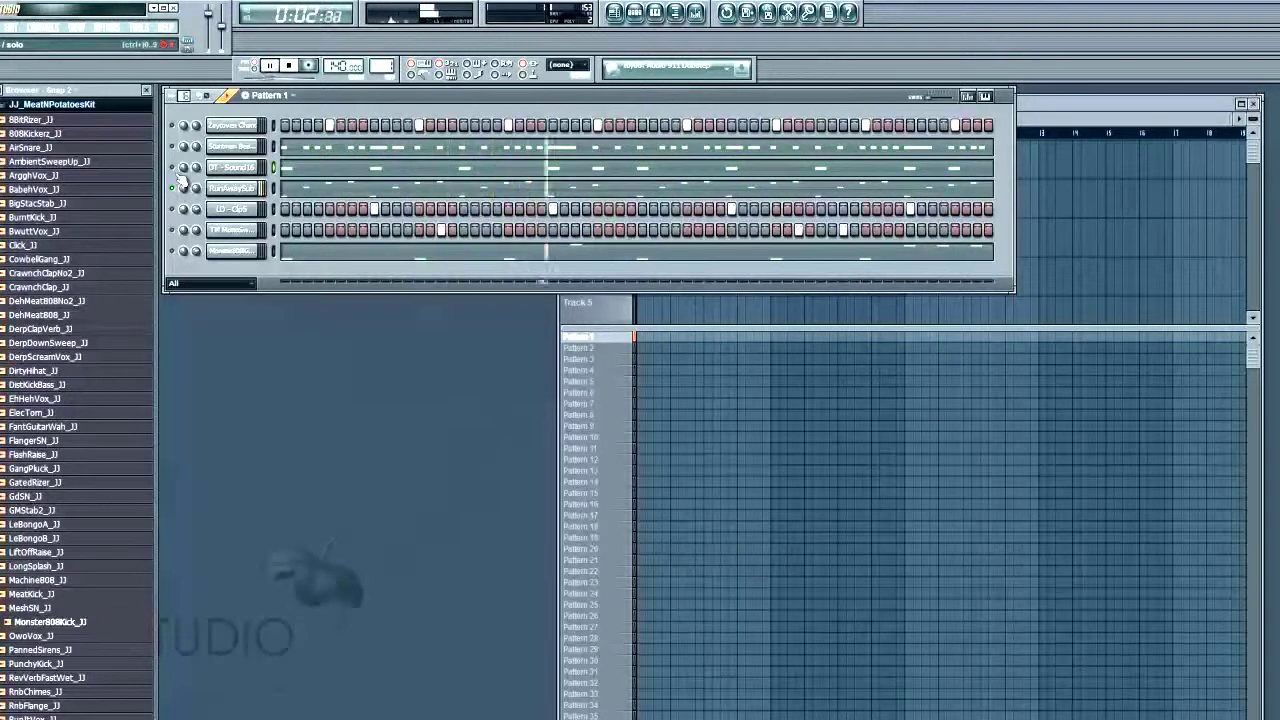
key(F5)
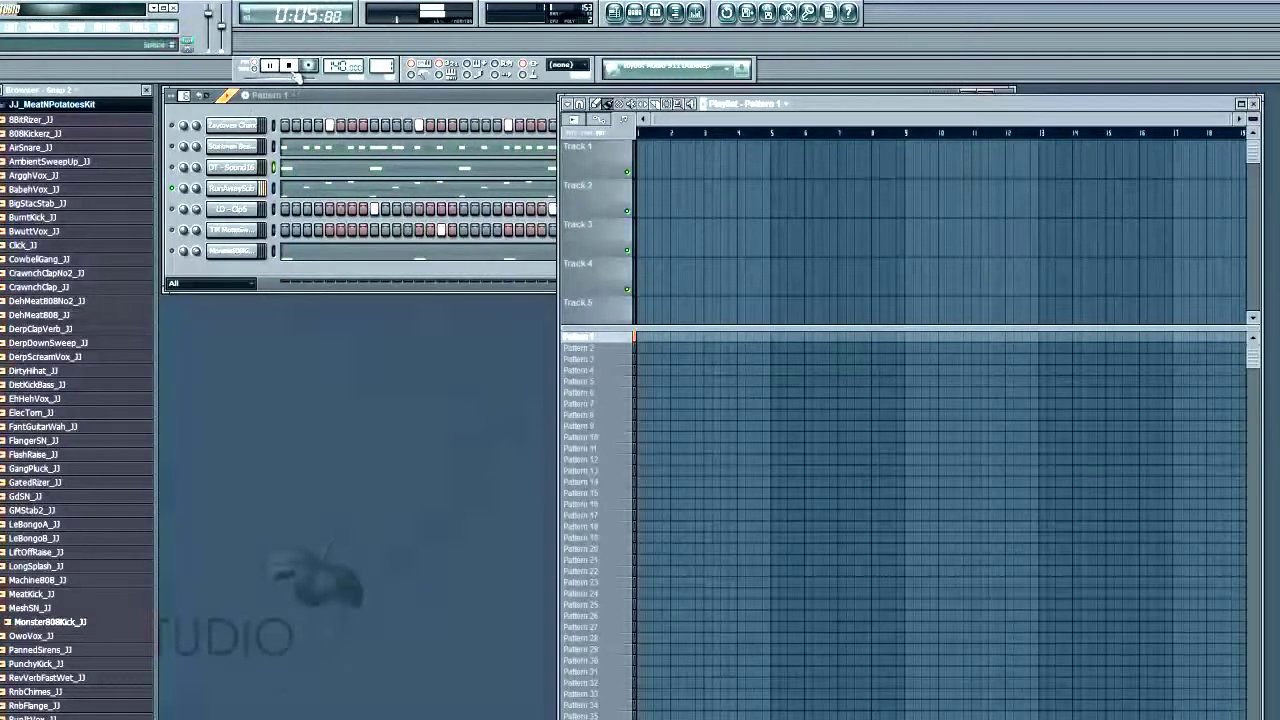
Bring the Channel Rack showing Pattern 1's step sequence back in front
click(322, 103)
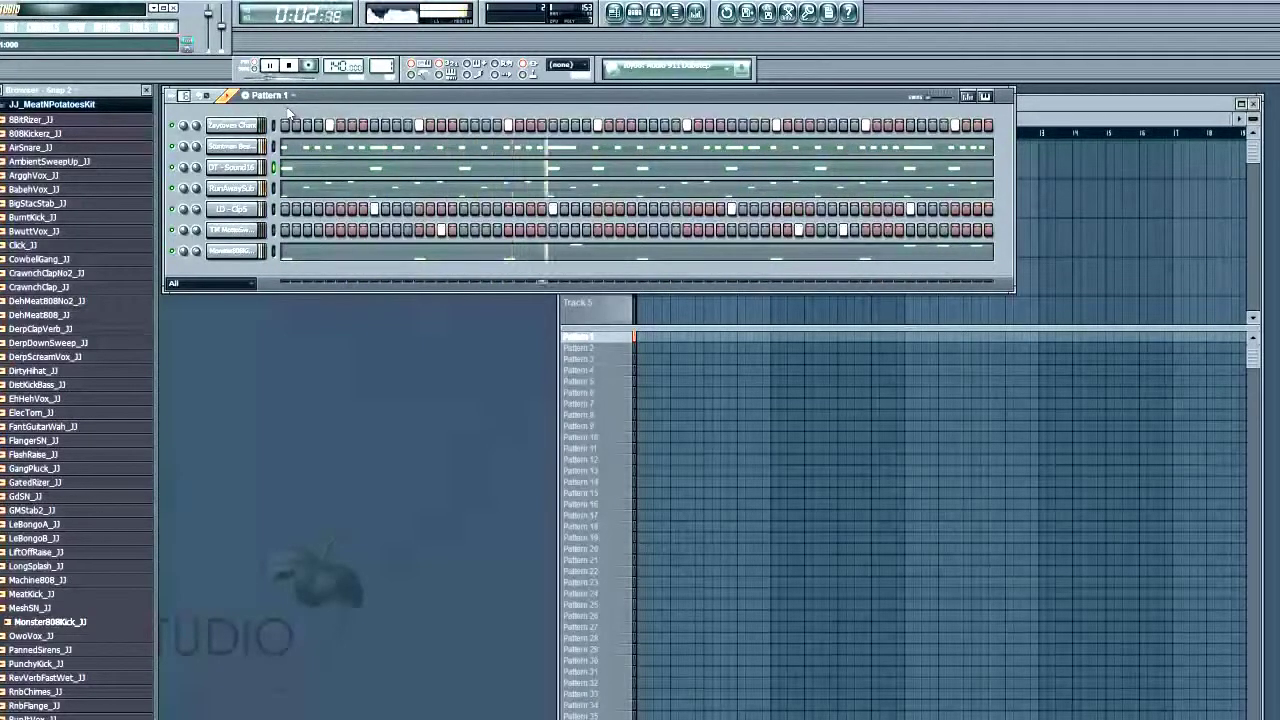
Stop playback and collapse the JJ_MeatNPotatoesKit and Packs folders in the Browser
click(289, 65)
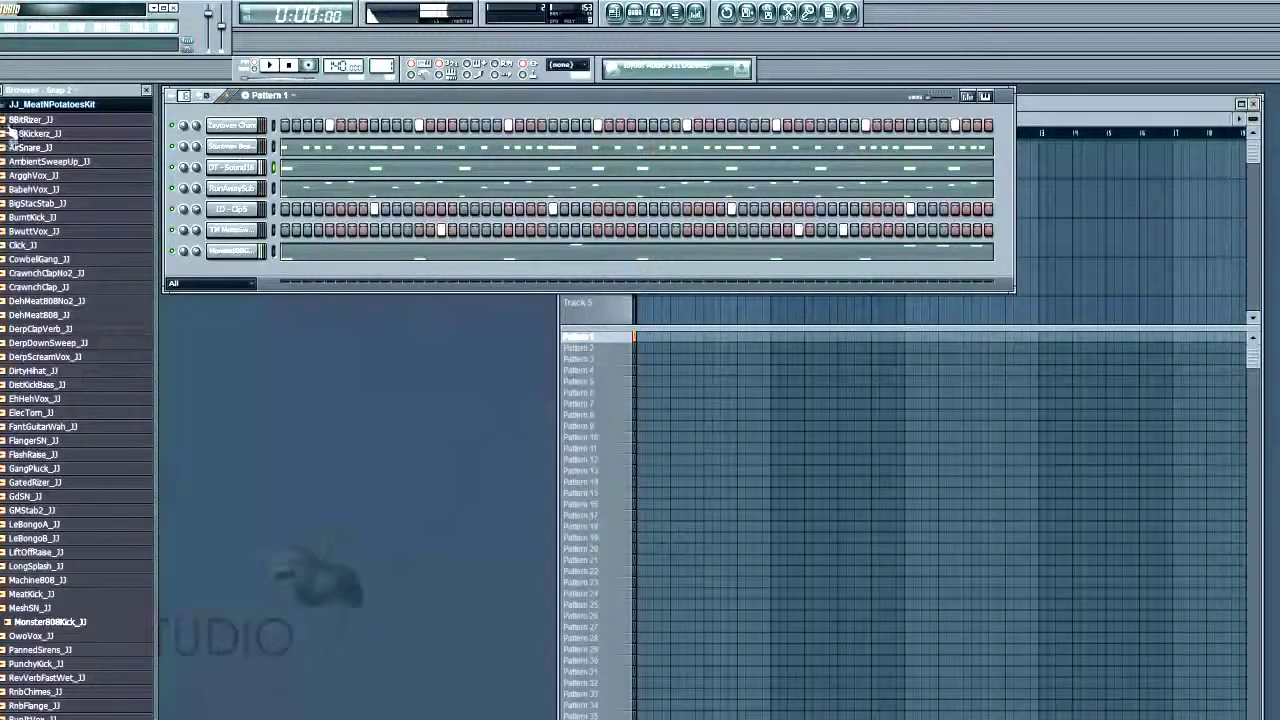
click(50, 104)
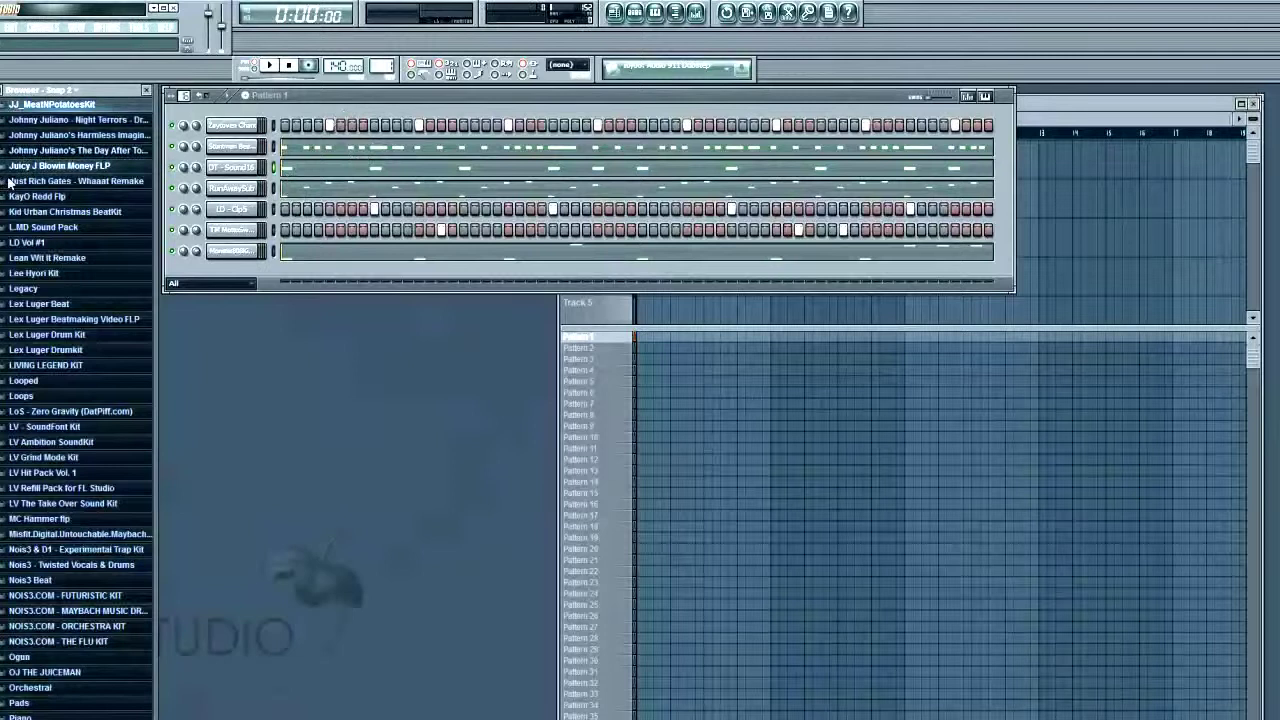
scroll(128, 550, up, 5)
scroll(128, 550, up, 5)
scroll(78, 400, up, 10)
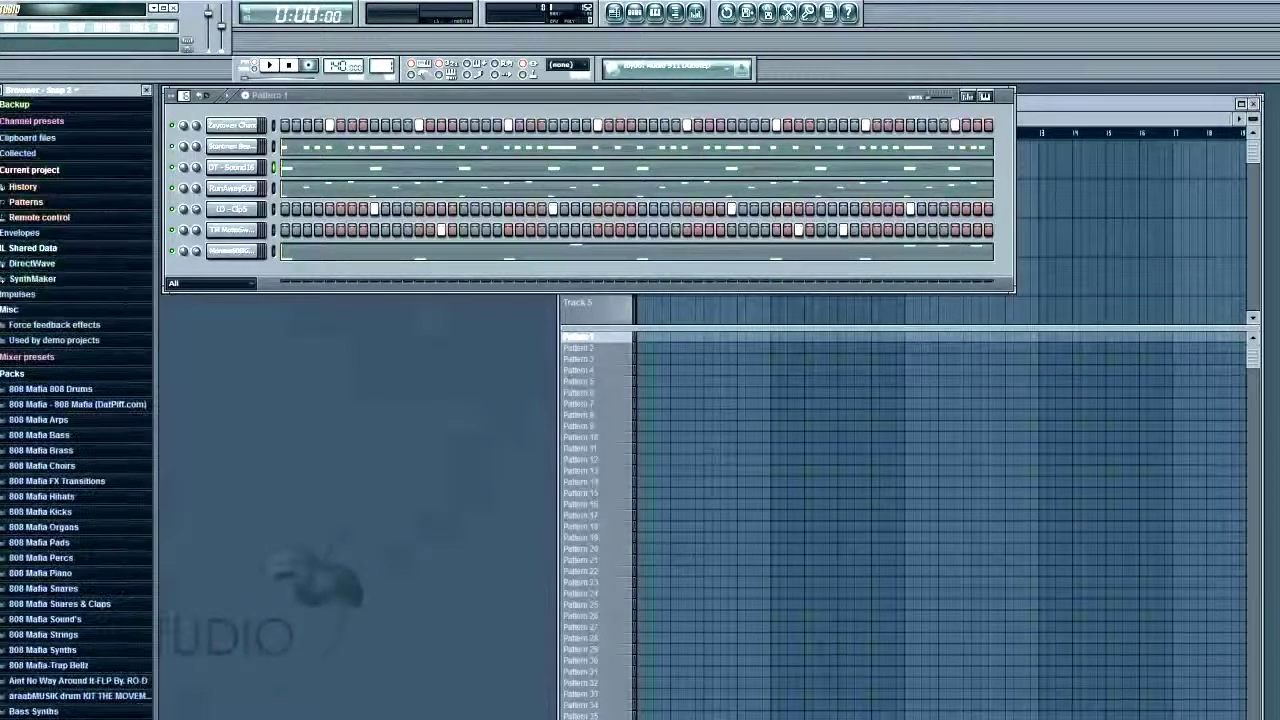
click(6, 374)
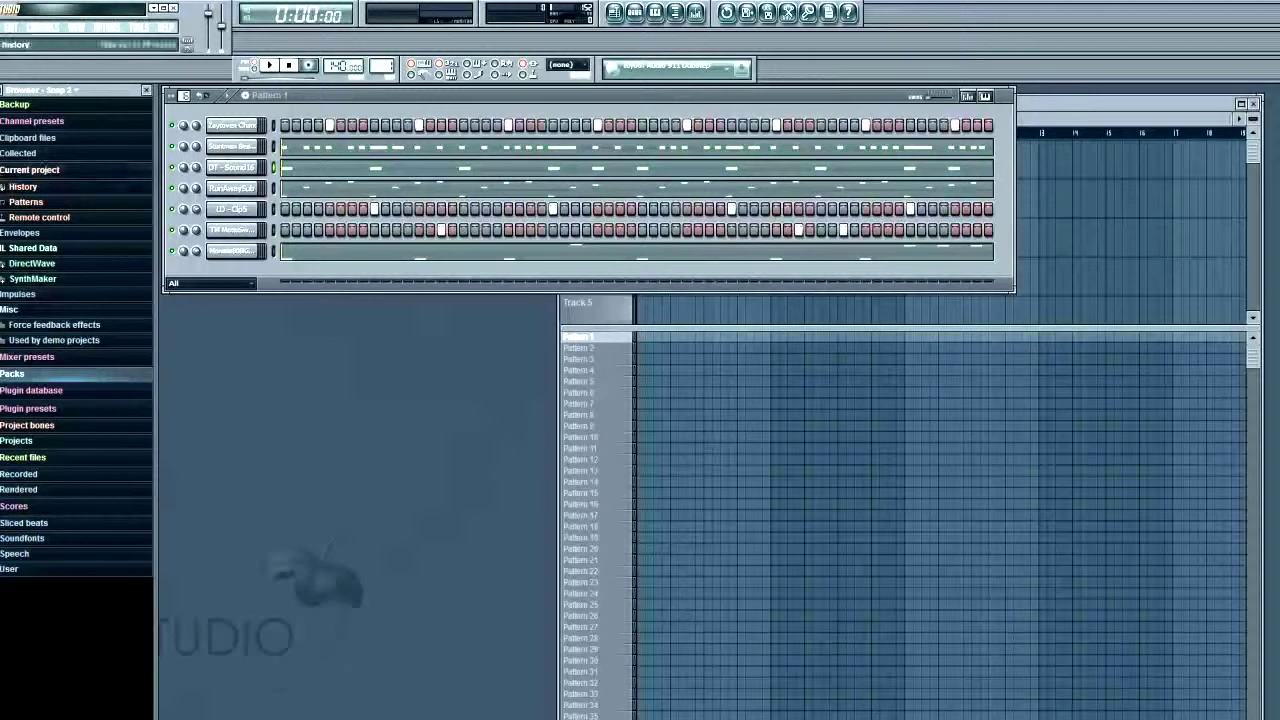
Expand Current project > Patterns in the Browser to list Pattern 1
click(8, 171)
click(8, 171)
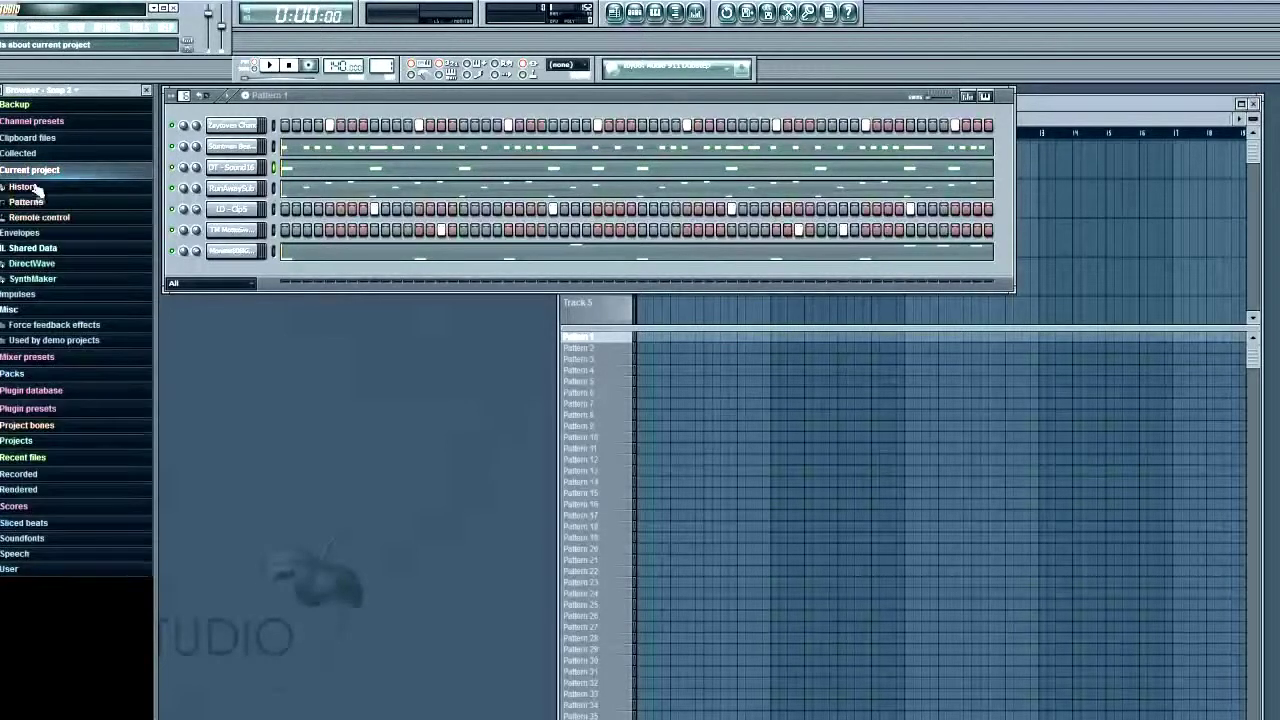
click(40, 204)
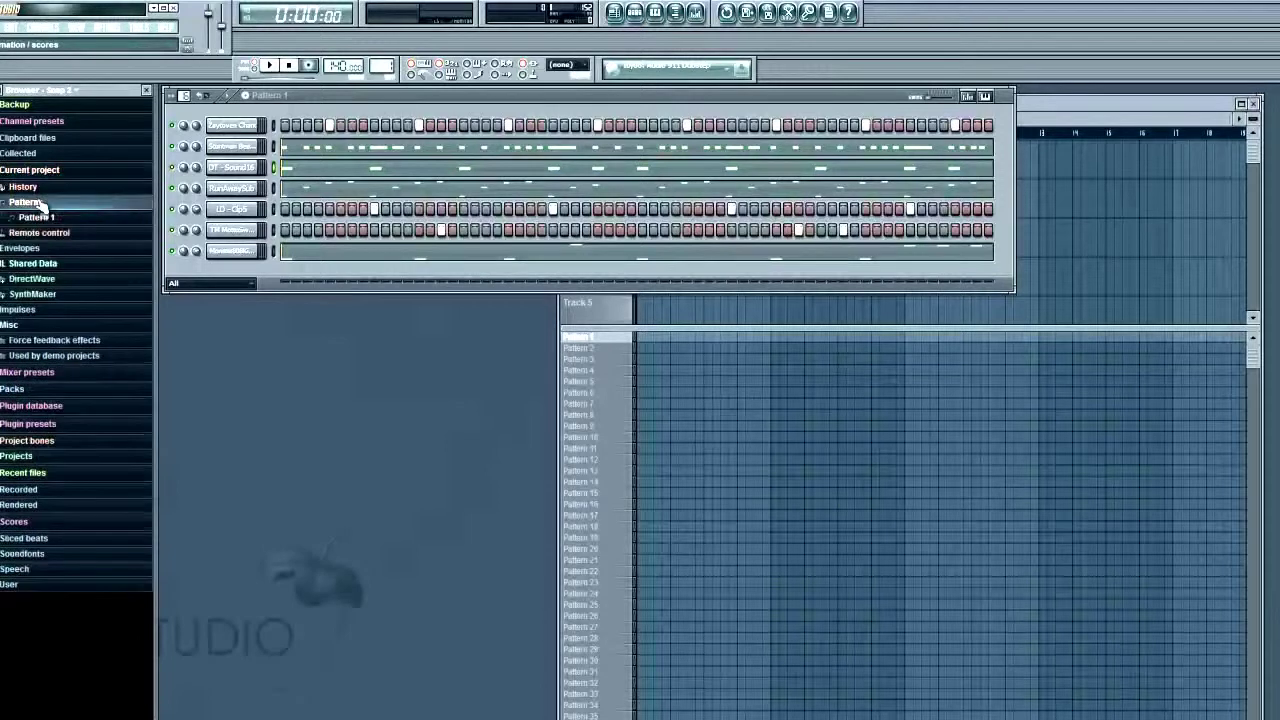
Split Pattern 1 by channel into seven instrument-named patterns, then bring the Playlist forward
right_click(44, 216)
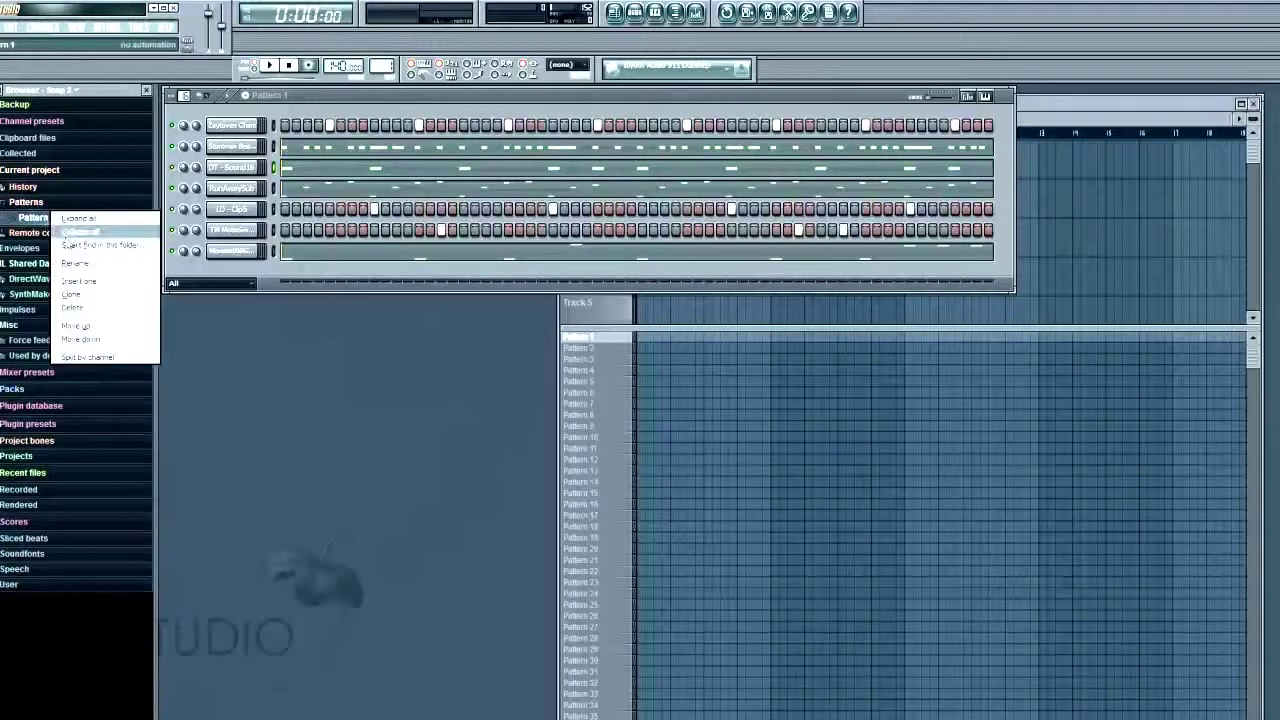
click(104, 357)
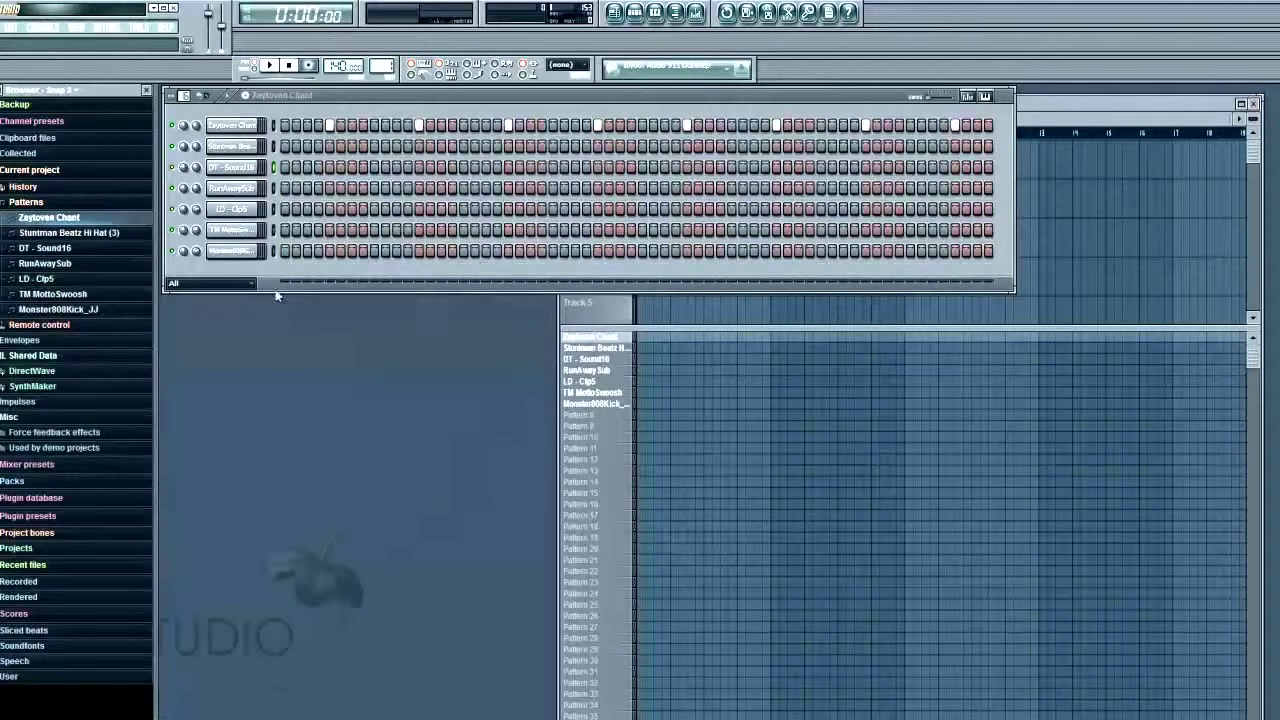
click(621, 347)
Place Zaytoven Chant at bar 1, switch to Song mode and play
click(622, 359)
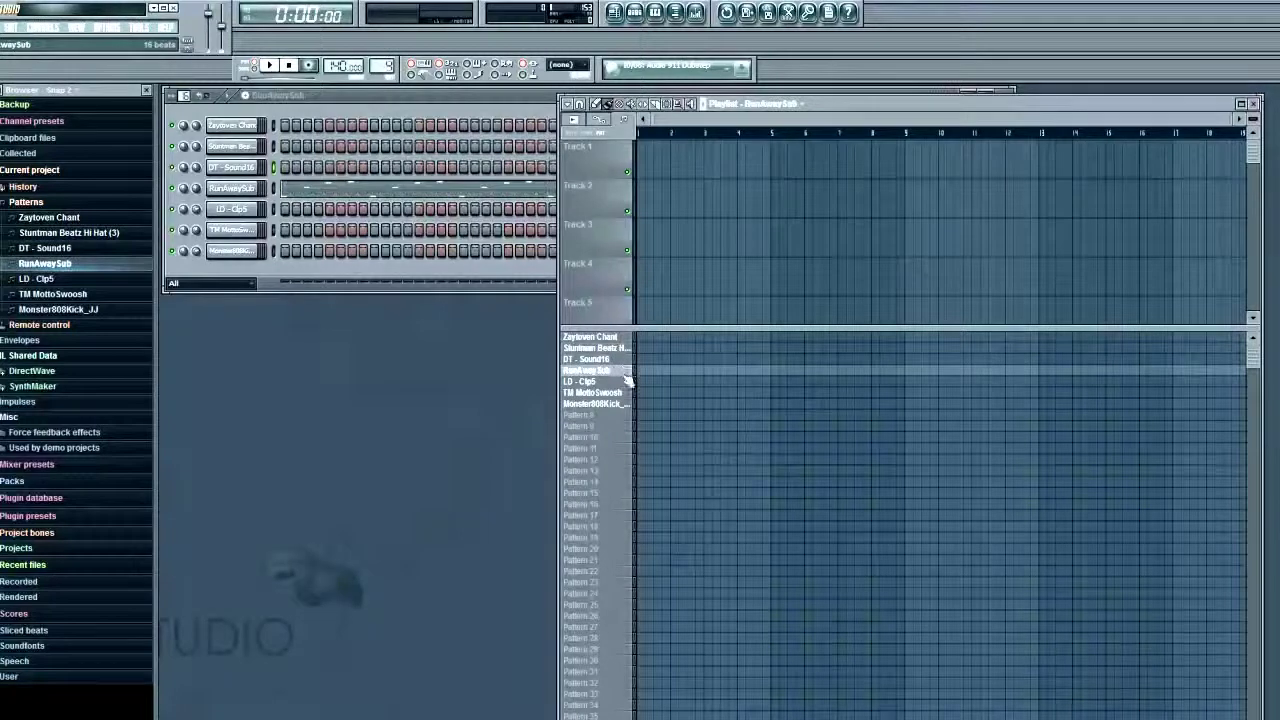
click(627, 381)
click(624, 337)
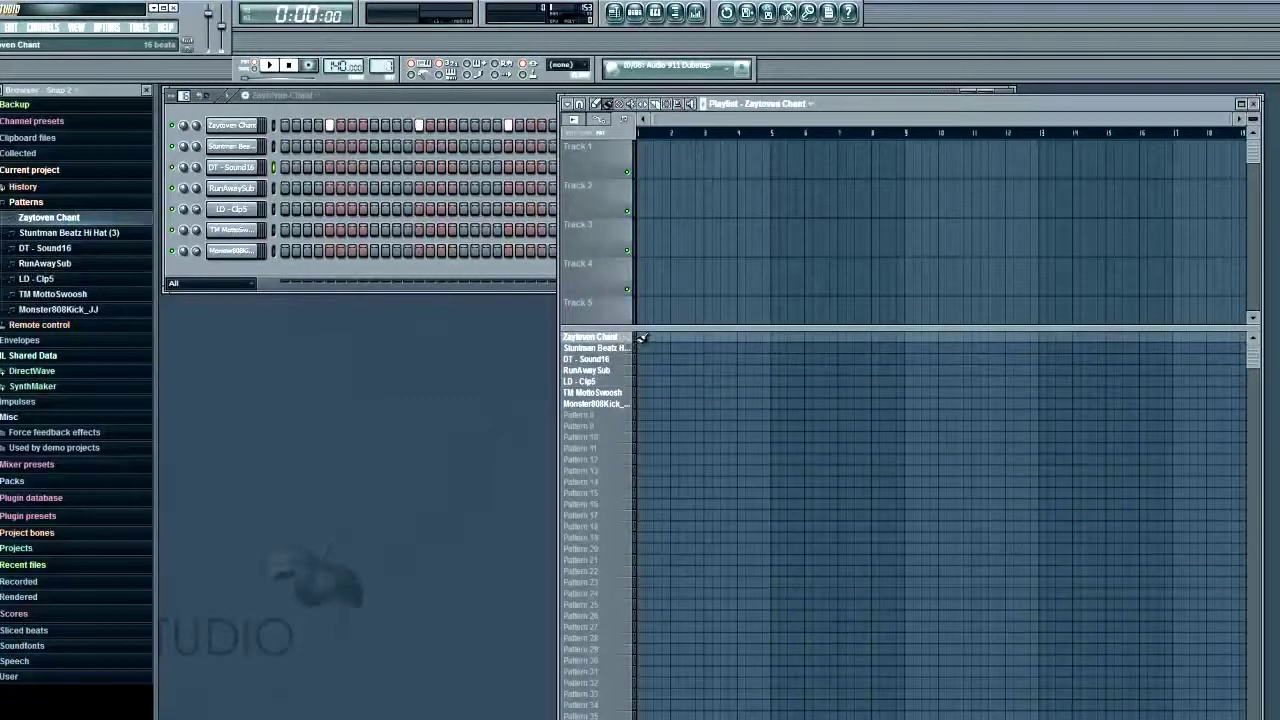
click(644, 337)
click(251, 70)
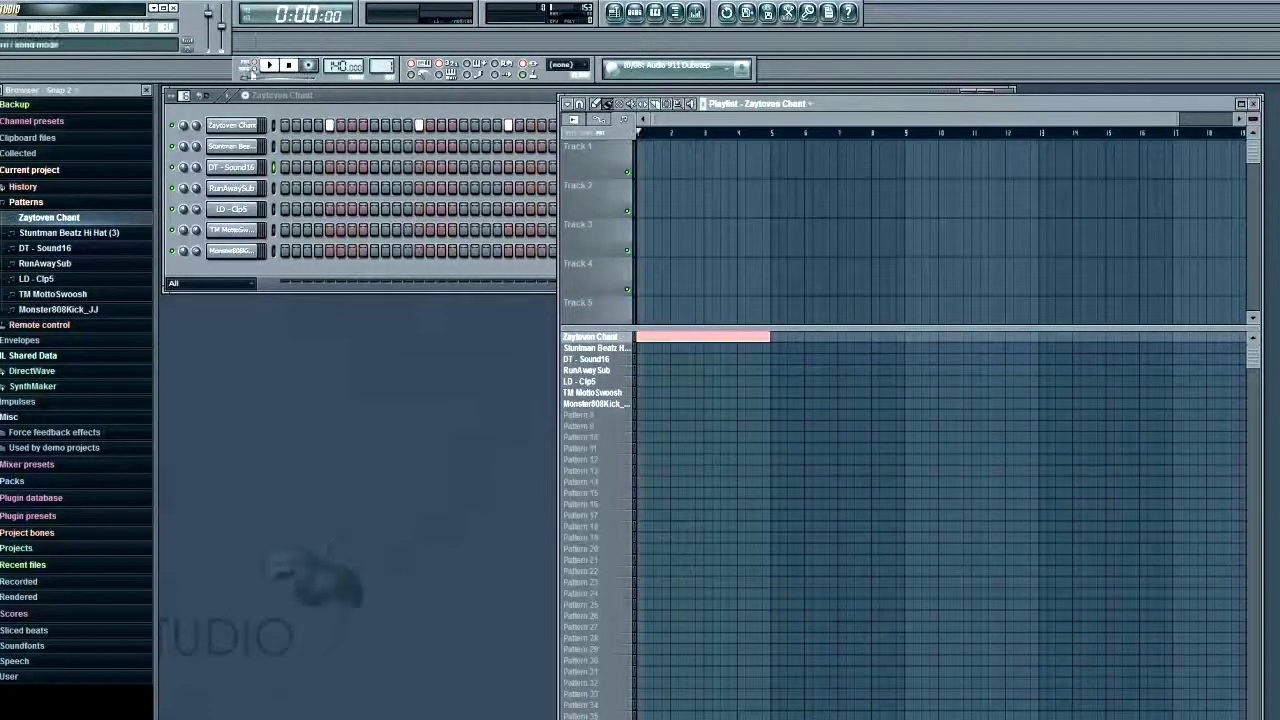
click(269, 65)
Add bar-5 blocks from Stuntman Beatz Hi Hat (3) down the rows, removing TM MottoSwoosh's bar-1 clip
click(622, 347)
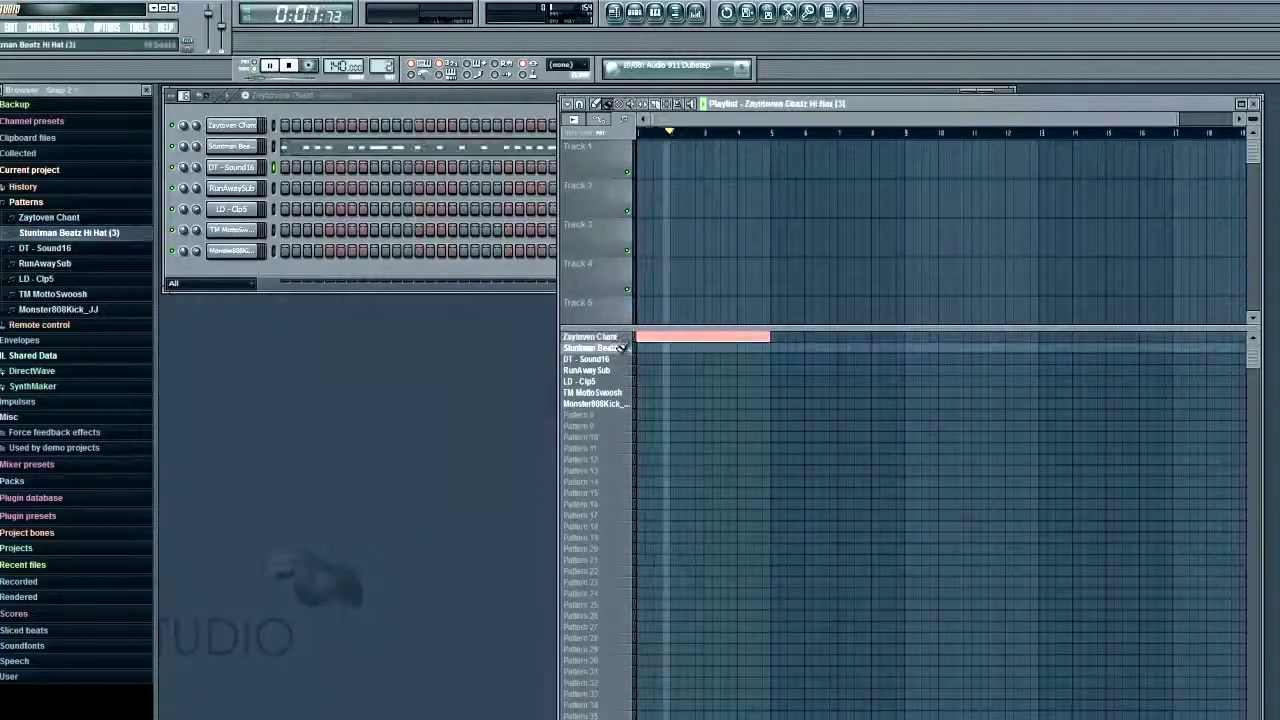
click(776, 348)
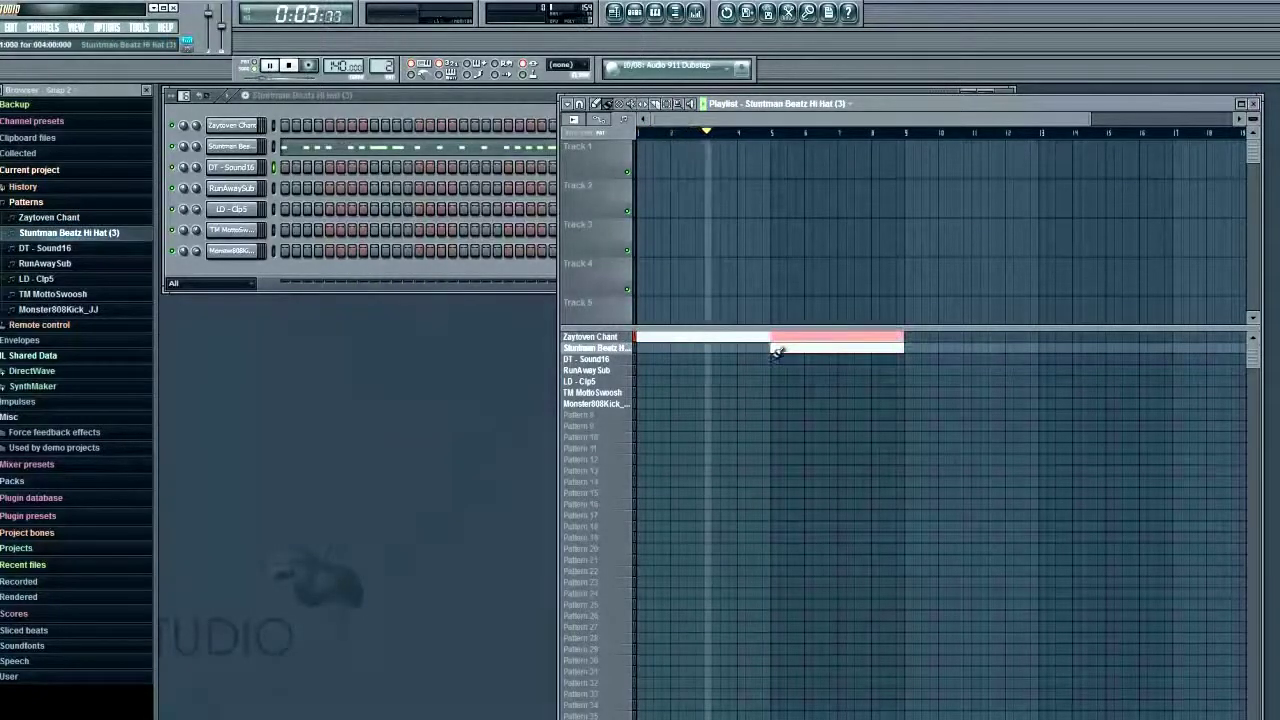
drag(776, 352, 776, 404)
click(642, 390)
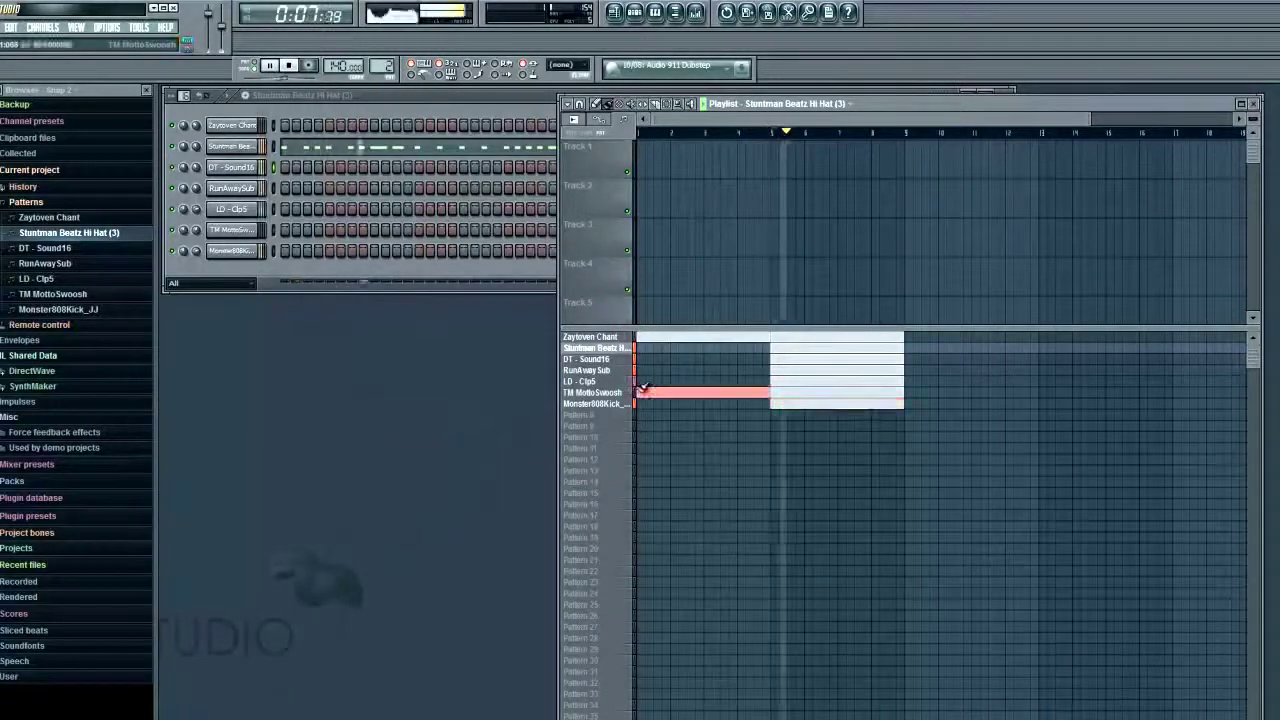
click(640, 392)
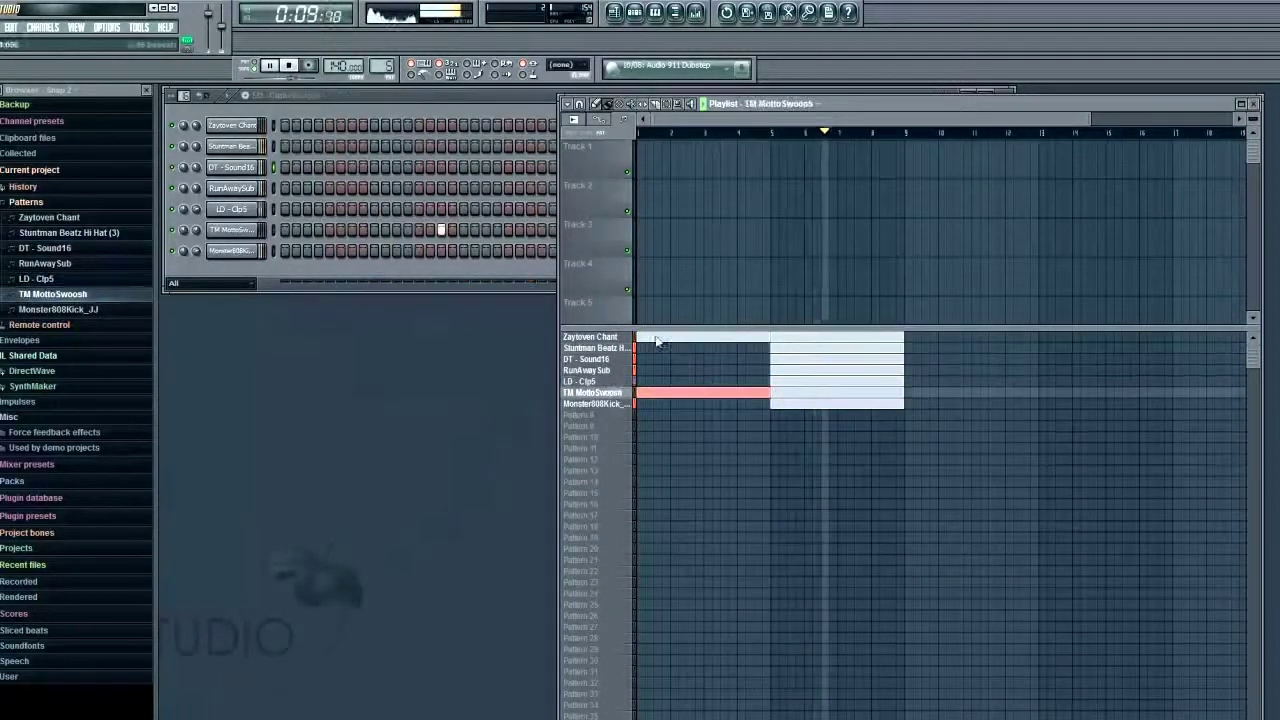
right_click(638, 393)
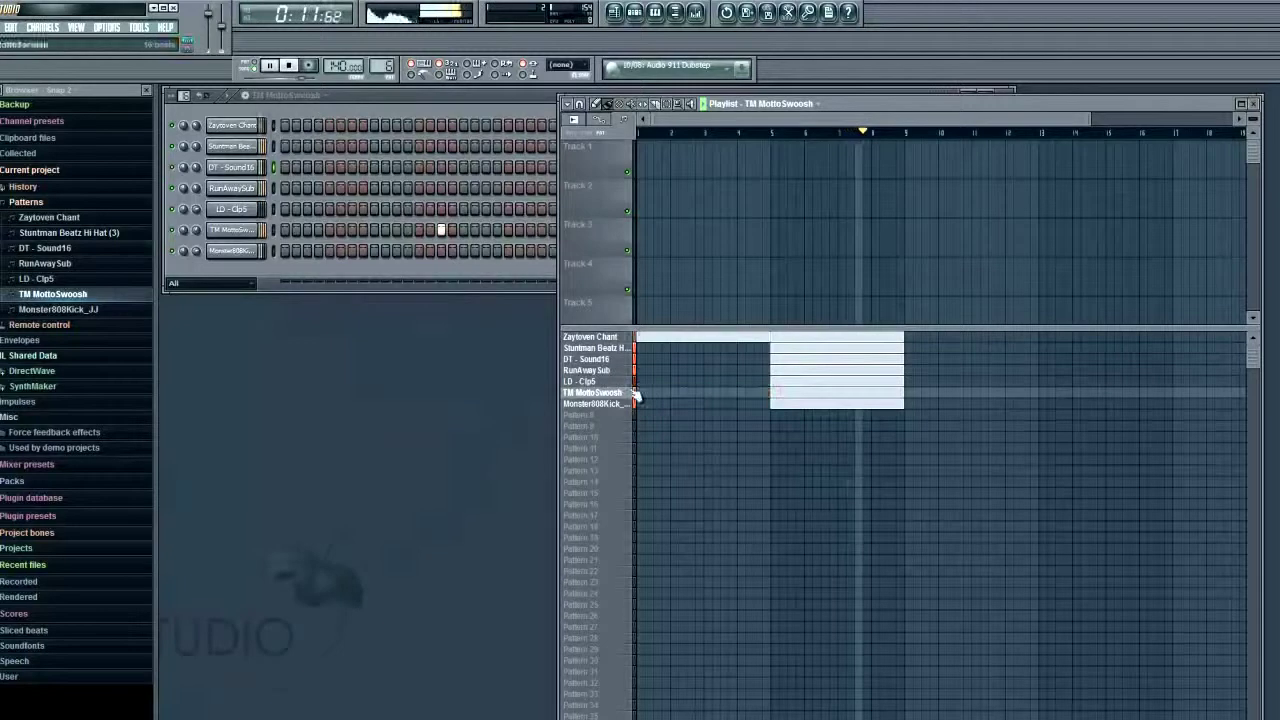
Place LD - Clp5, Hi Hat, DT - Sound16, Monster808Kick and RunAwaySub at bar 1
click(640, 381)
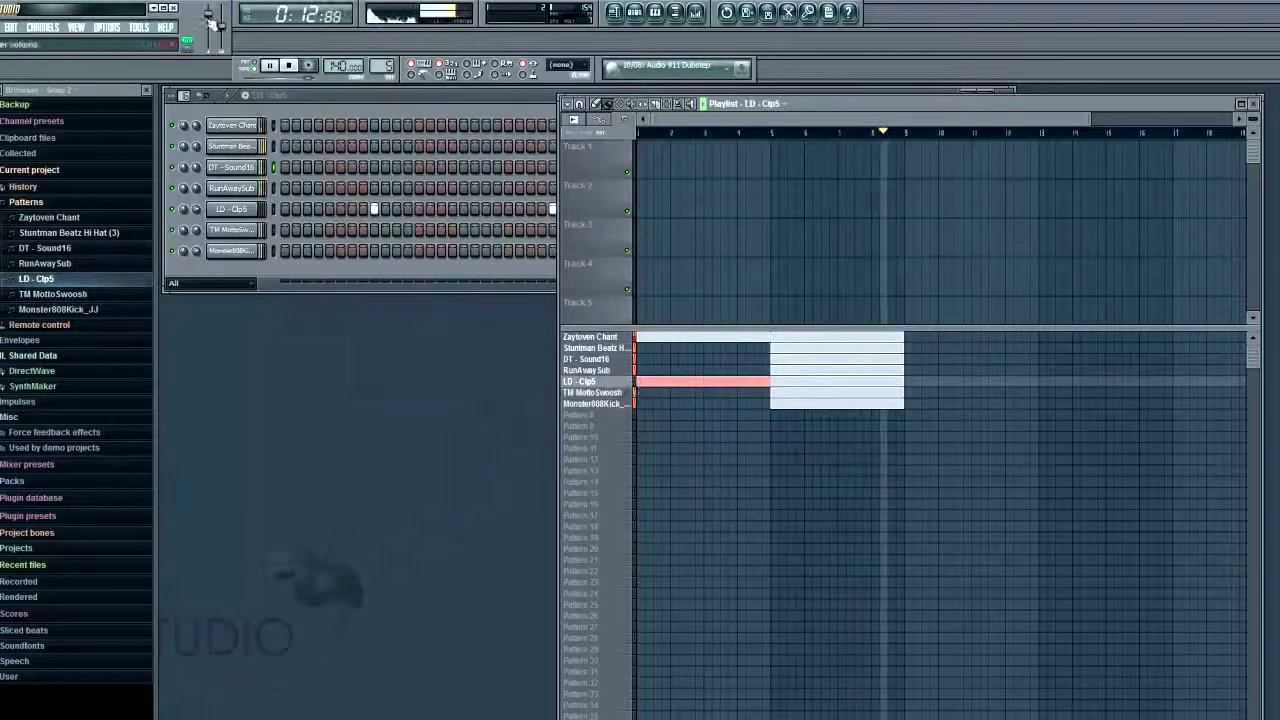
click(288, 67)
key(space)
click(640, 348)
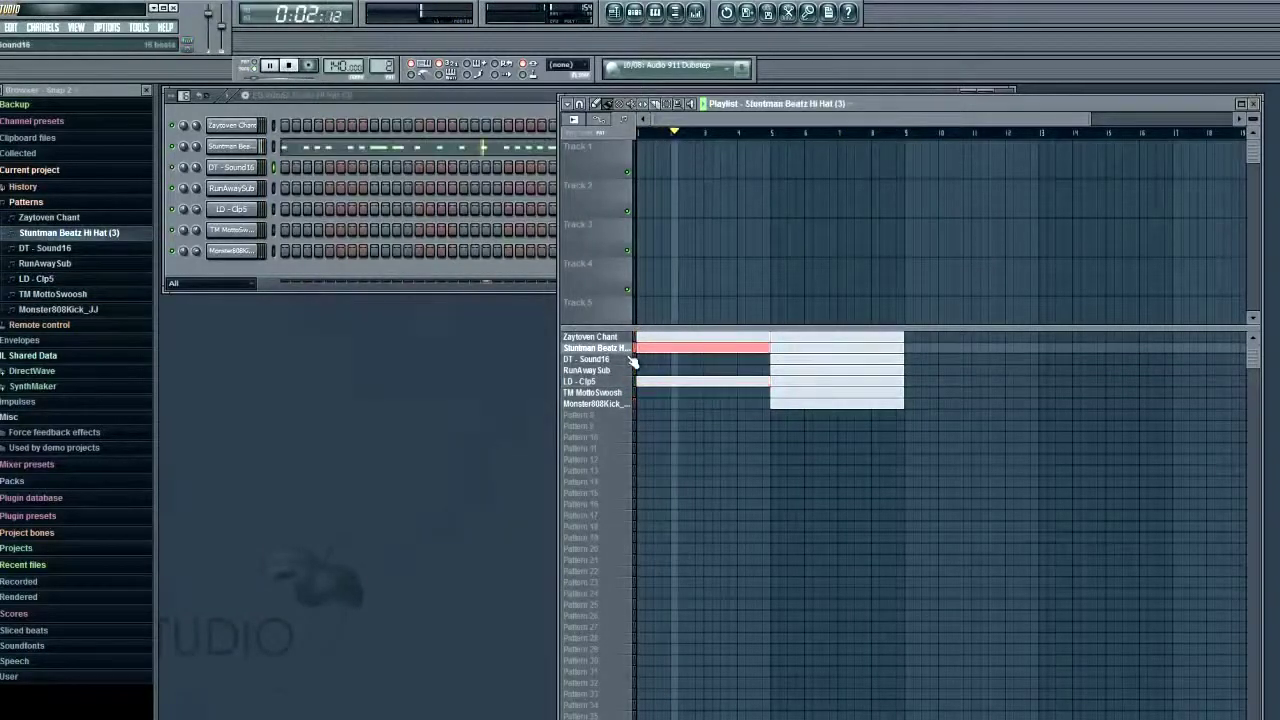
click(639, 359)
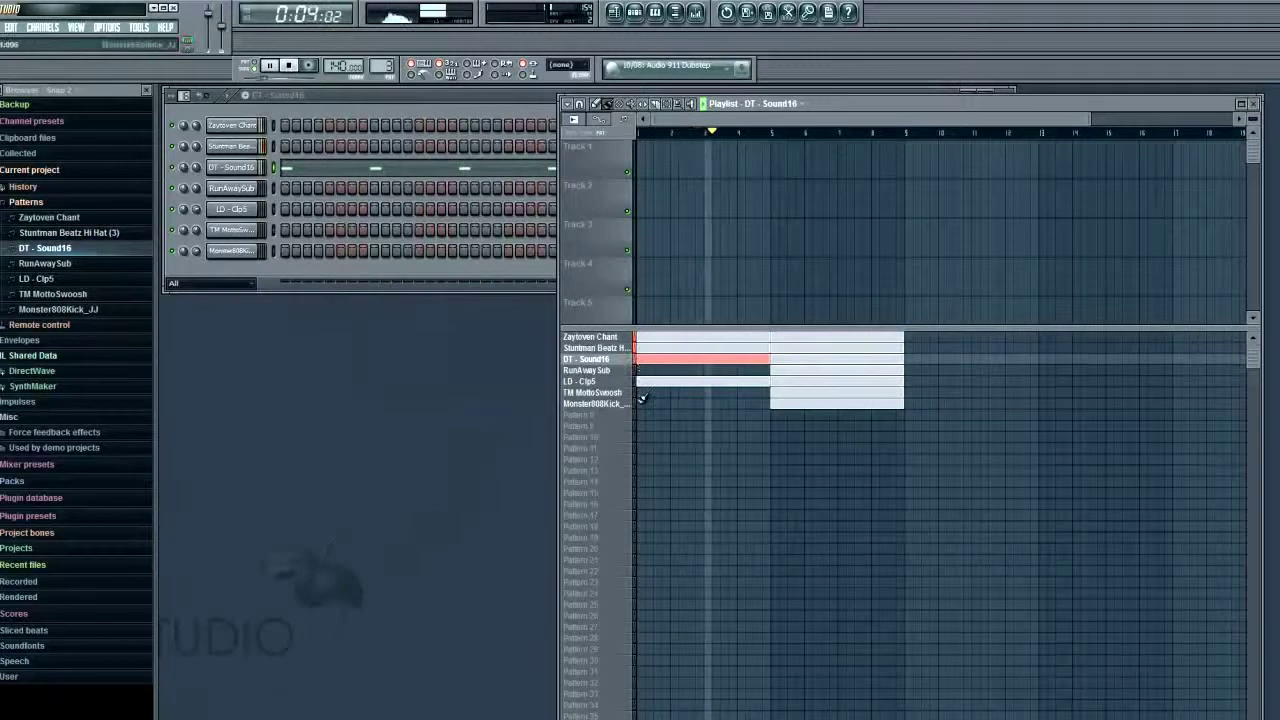
click(641, 403)
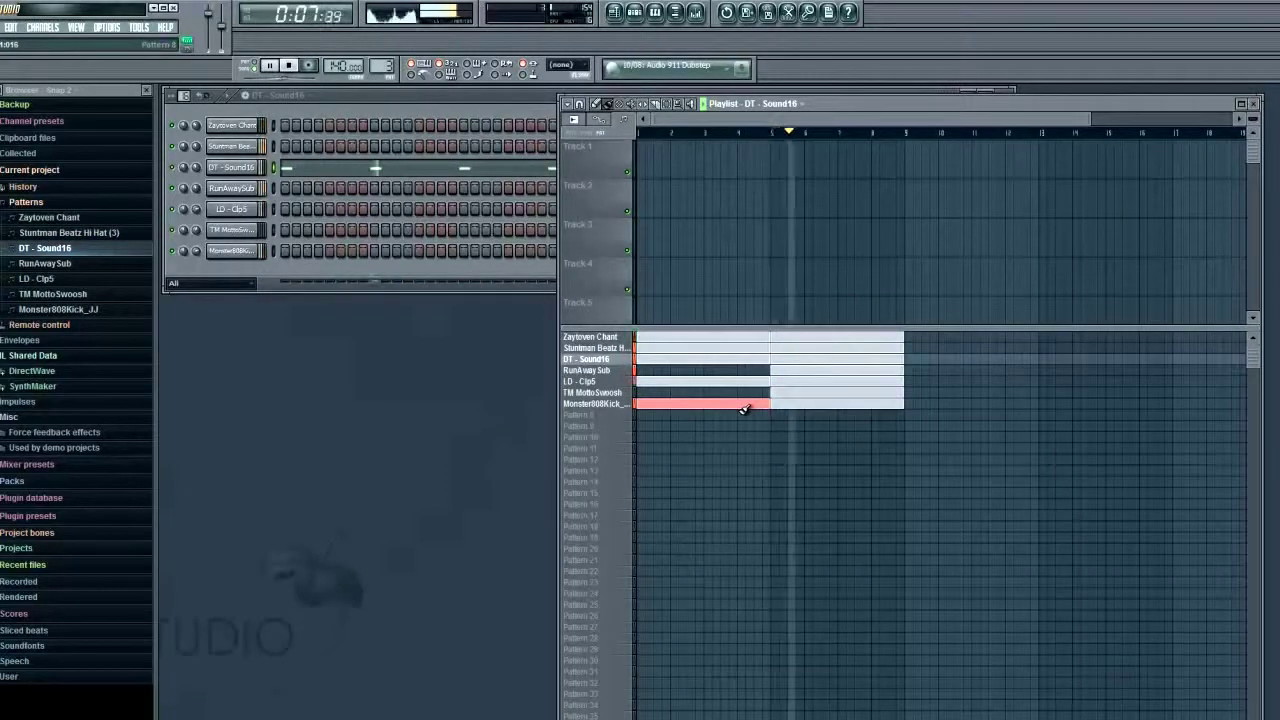
click(638, 371)
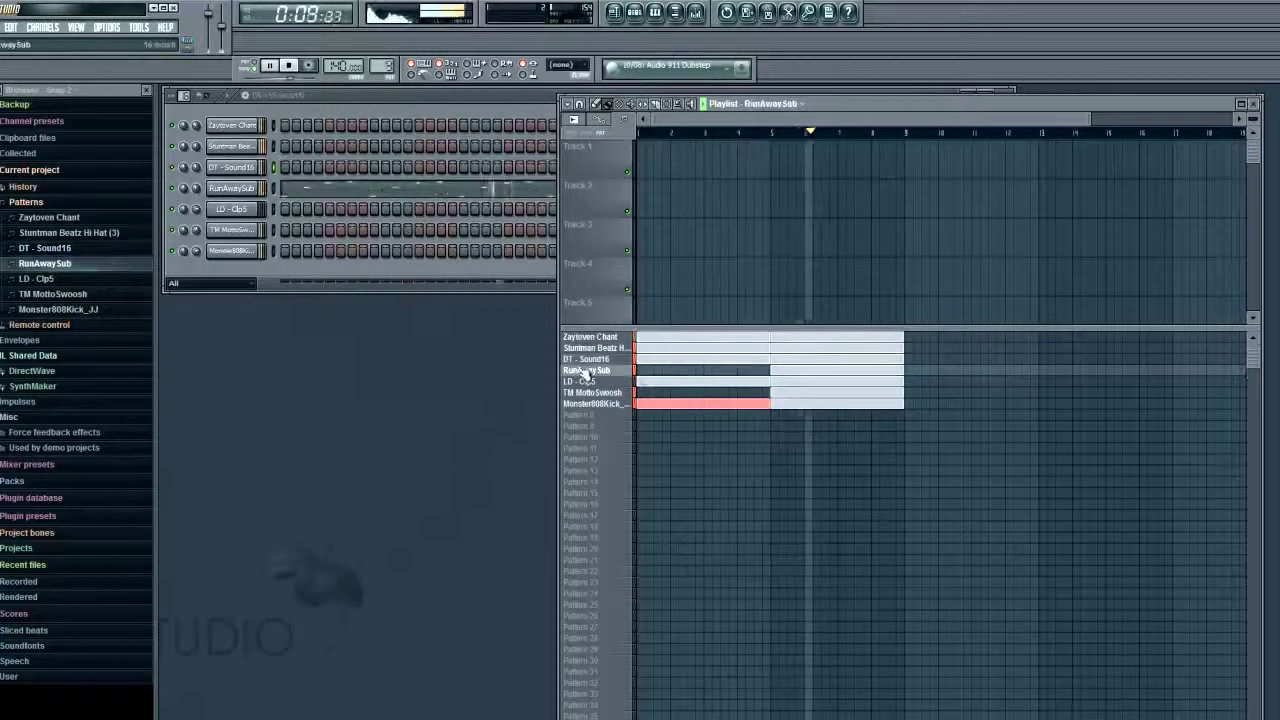
click(641, 372)
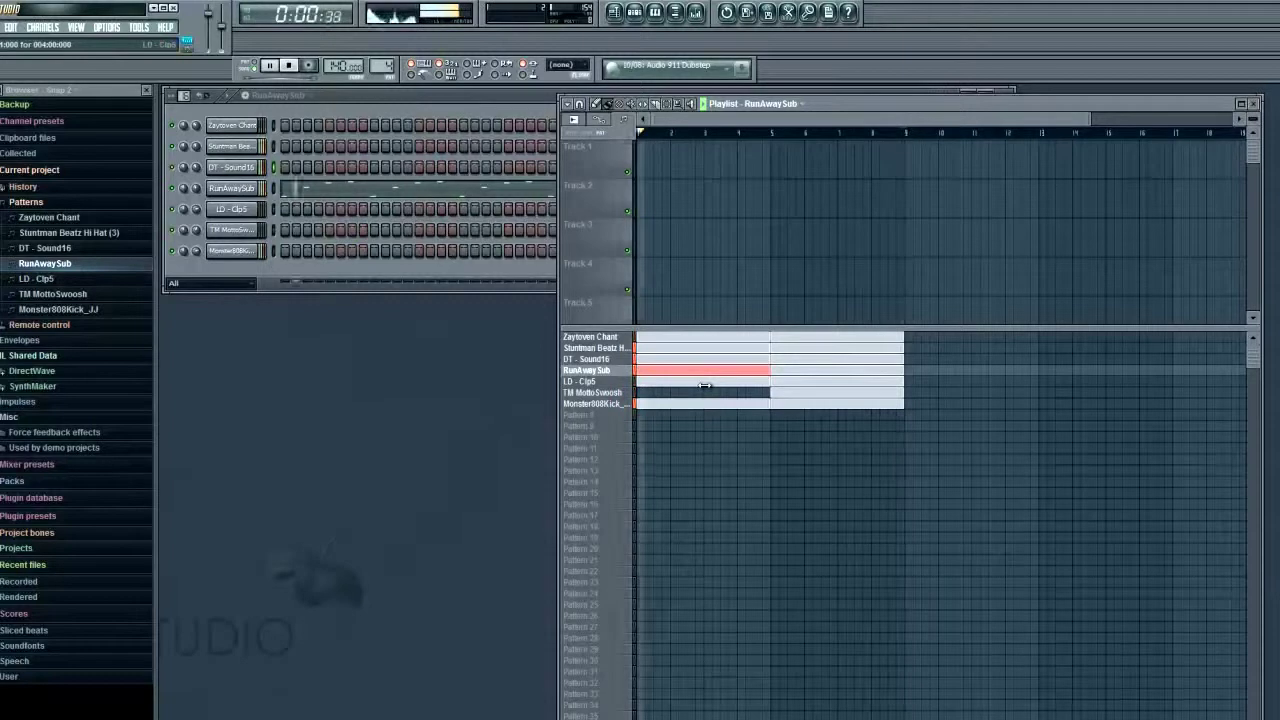
Select the TM MottoSwoosh pattern and stop the song, rewinding to the start
click(620, 394)
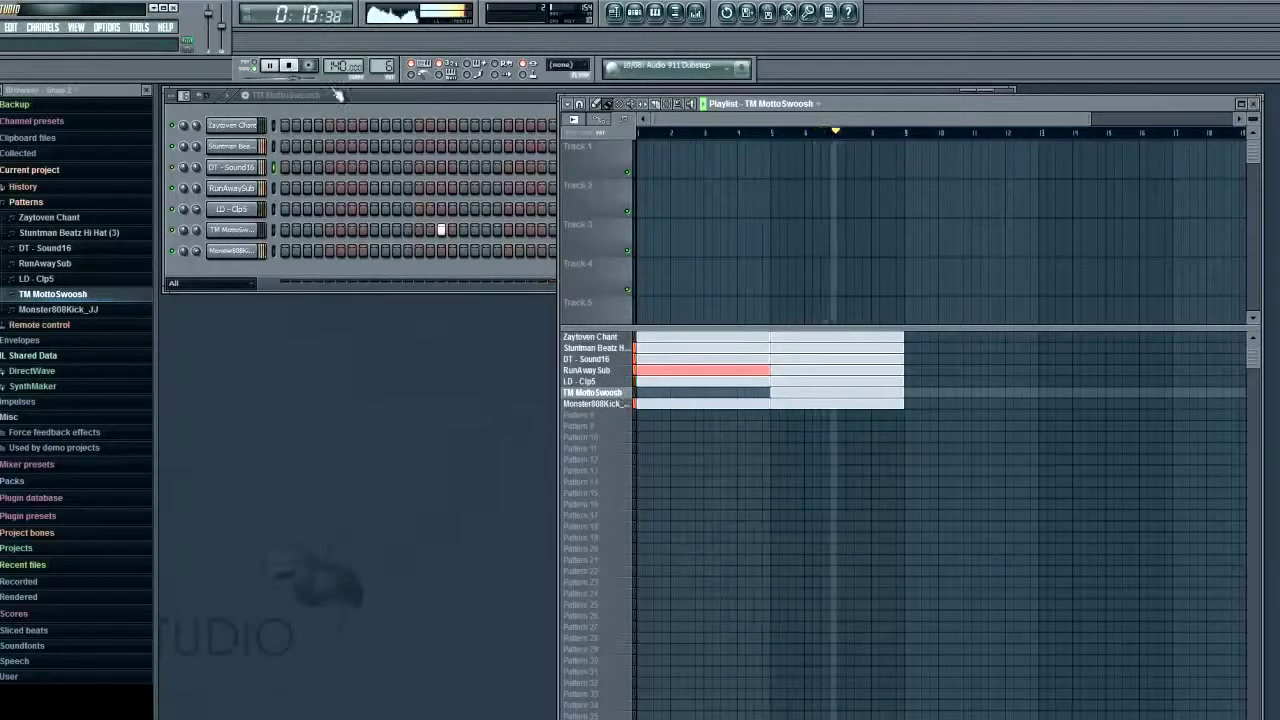
click(289, 66)
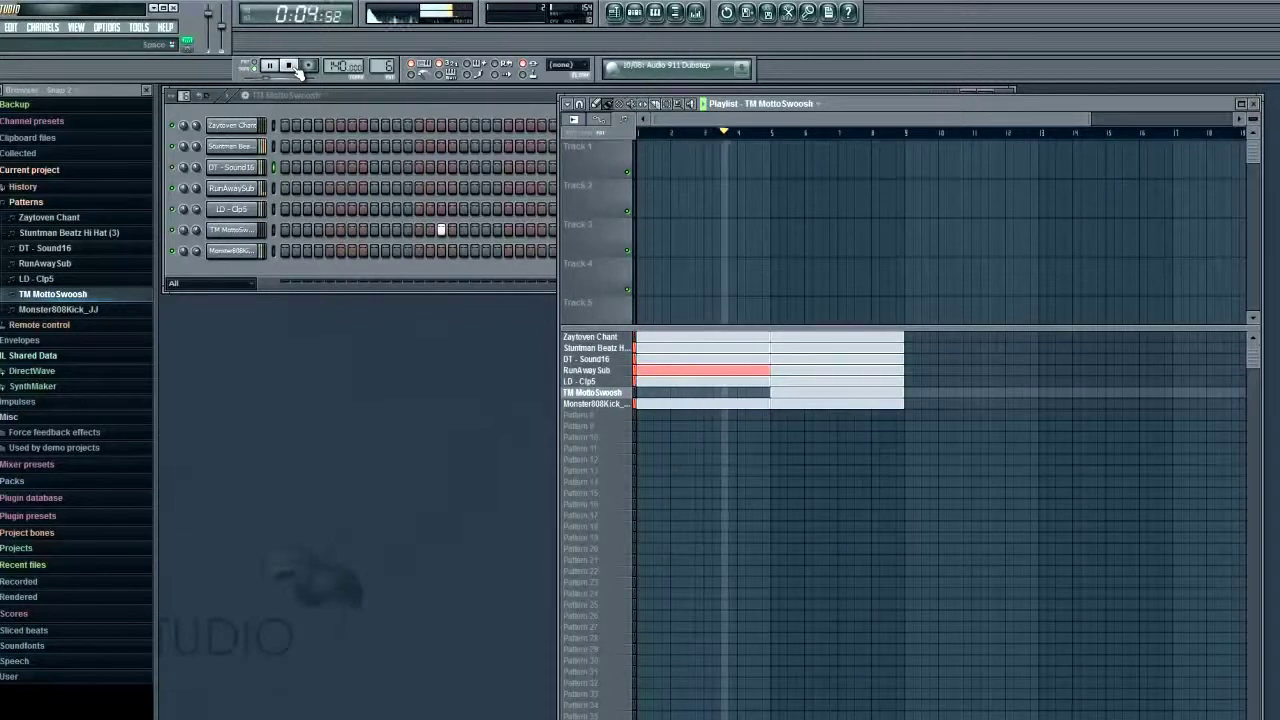
click(296, 70)
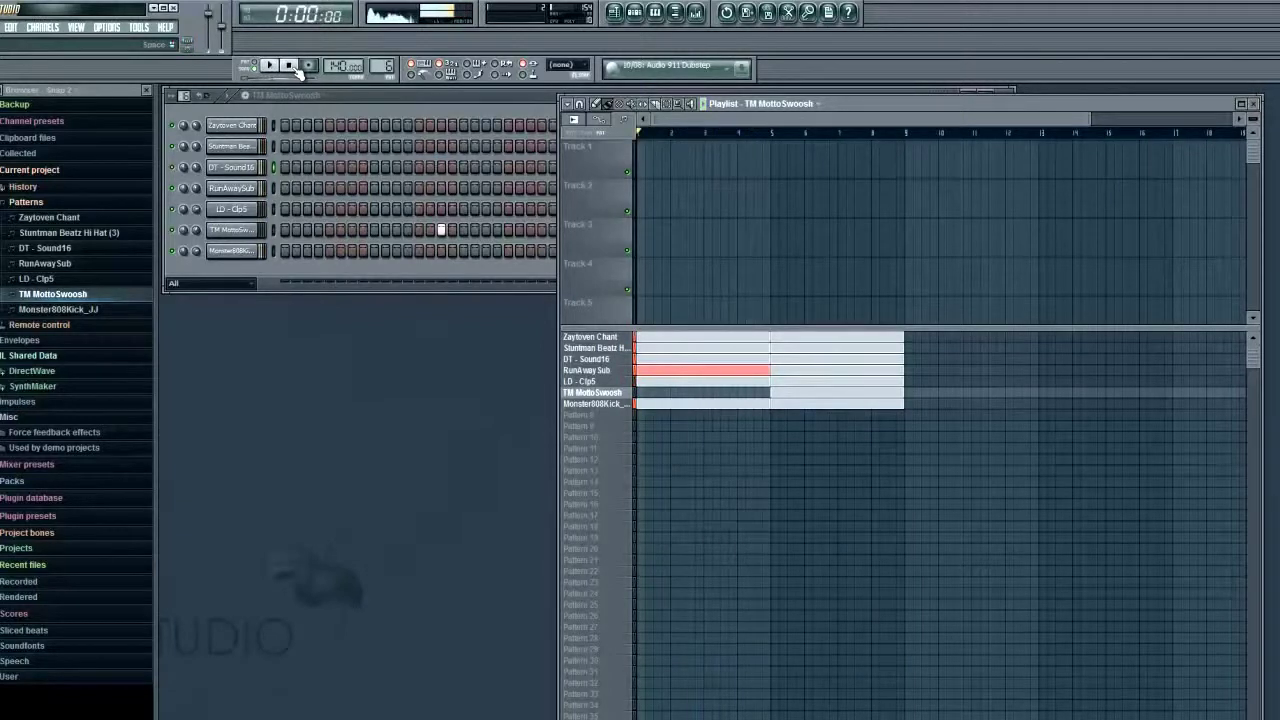